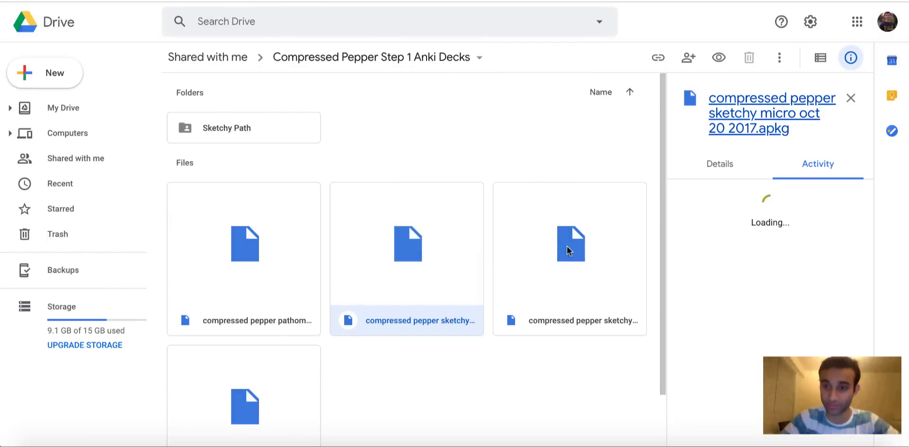
Step: Download the file "compressed pepper sketchy pharm oct 20 2017.apkg", accepting the download without a virus scan
click(568, 251)
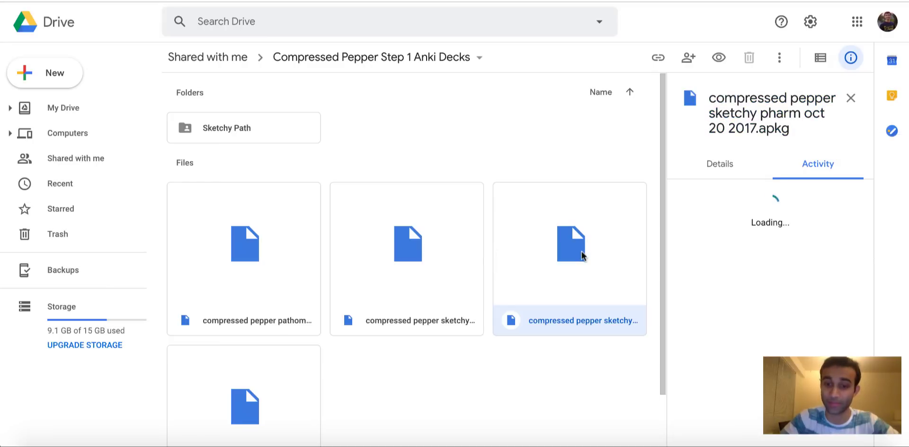
click(779, 59)
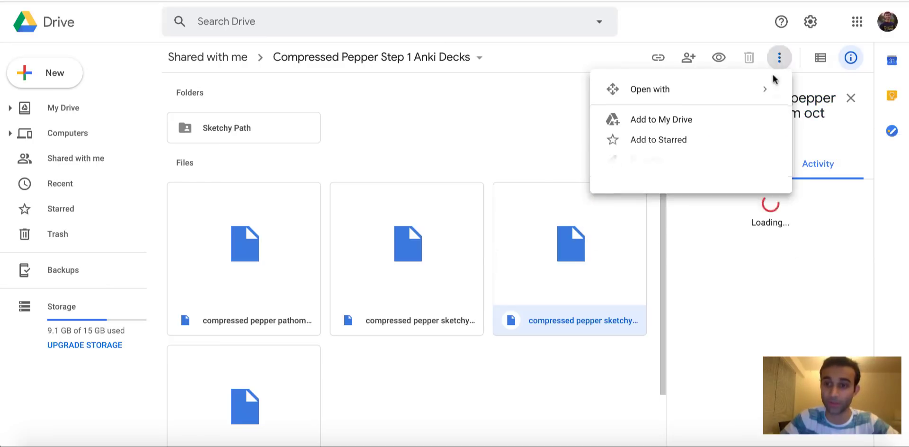
click(699, 232)
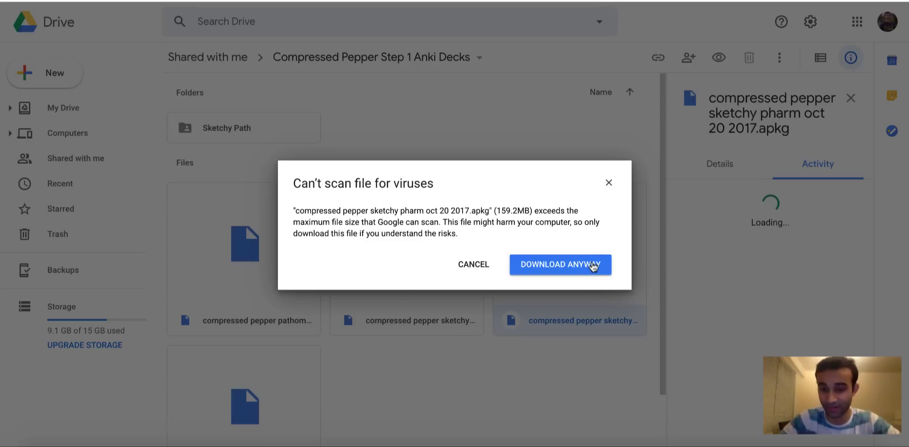
click(593, 265)
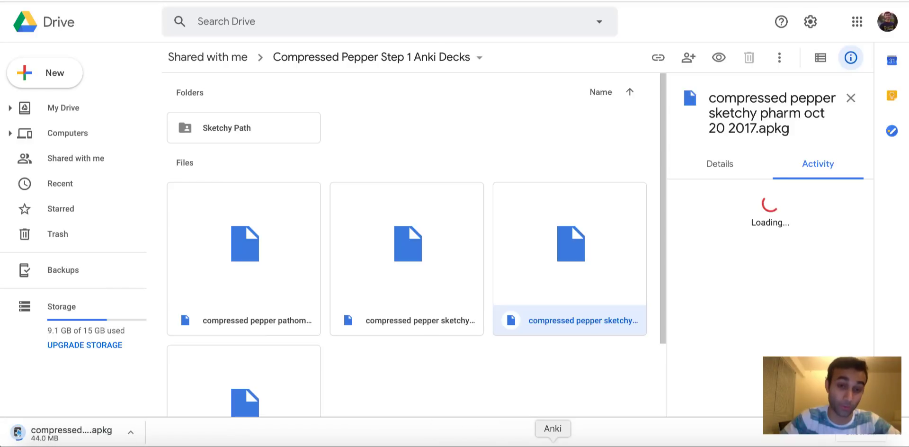
Step: Switch to Anki and start a study session on the Sketchy Micro subdeck of the Sketchy deck
click(552, 443)
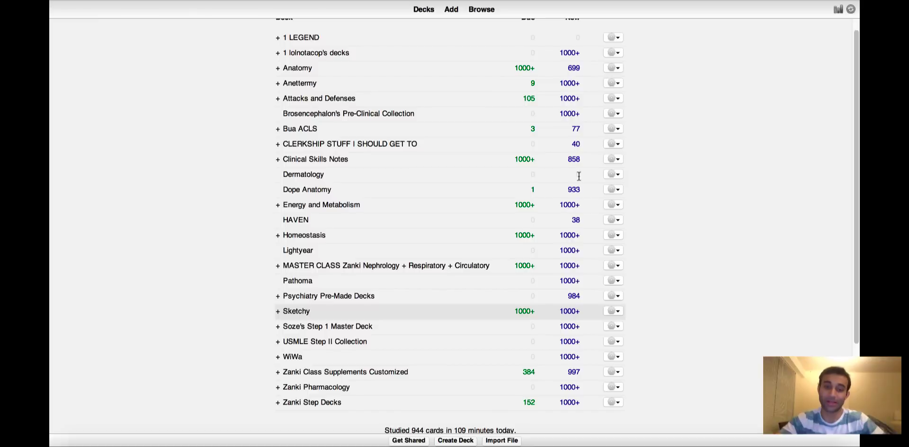
click(278, 312)
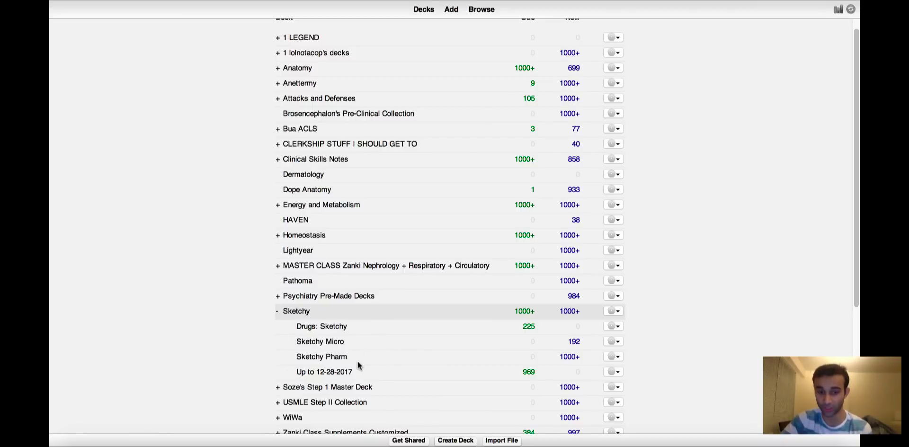
scroll(357, 362, up, 1)
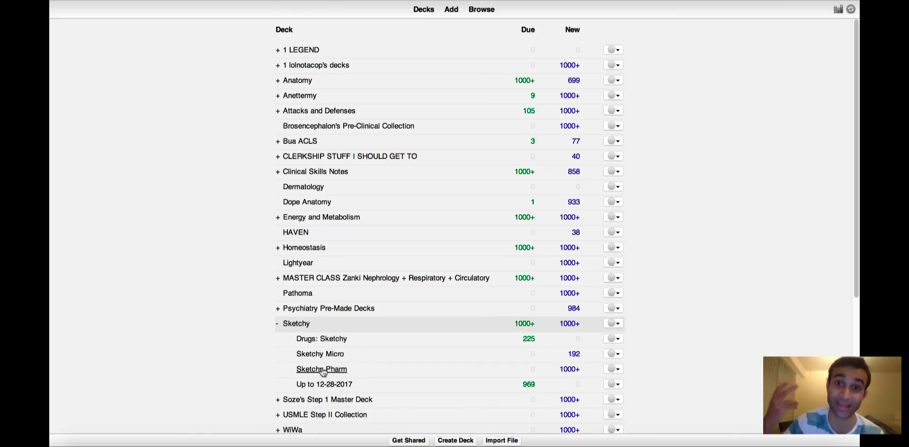
scroll(323, 372, down, 5)
click(320, 179)
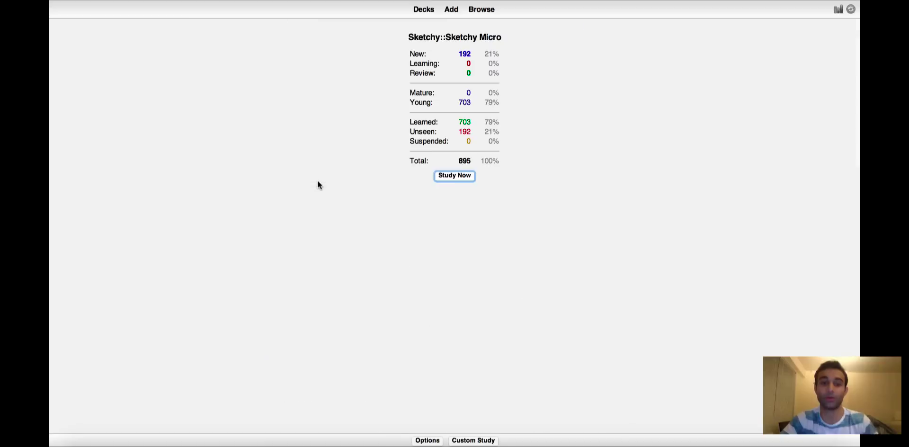
key(s)
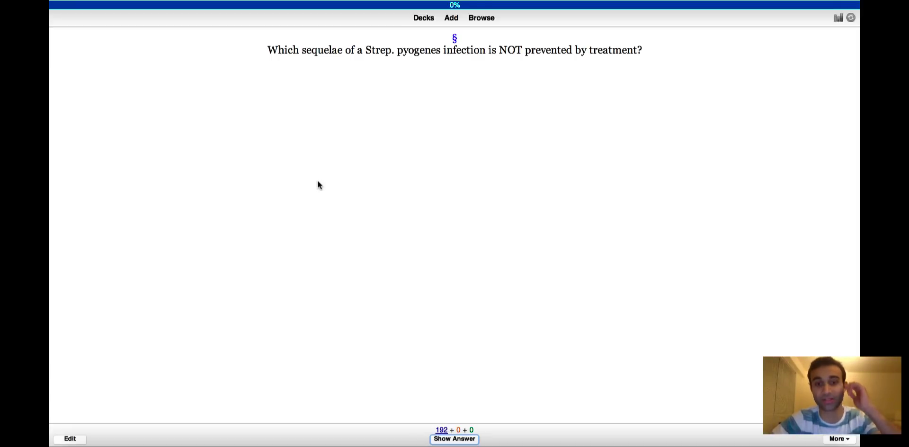
Step: Reveal the answer to the Strep. pyogenes sequelae card and examine its explanation and Sketchy images
key(space)
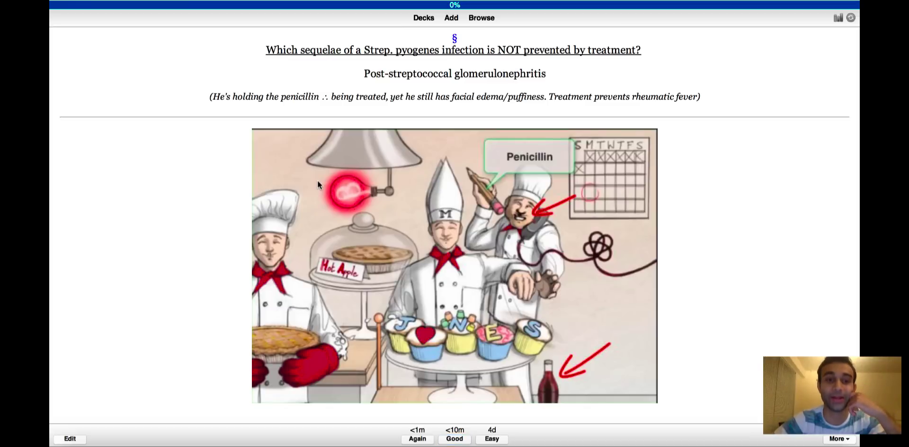
scroll(443, 189, down, 3)
scroll(443, 188, up, 3)
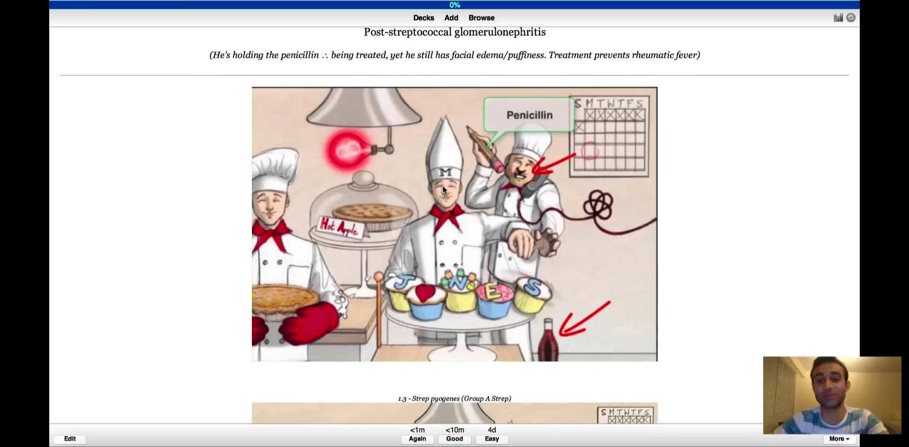
scroll(444, 188, down, 1)
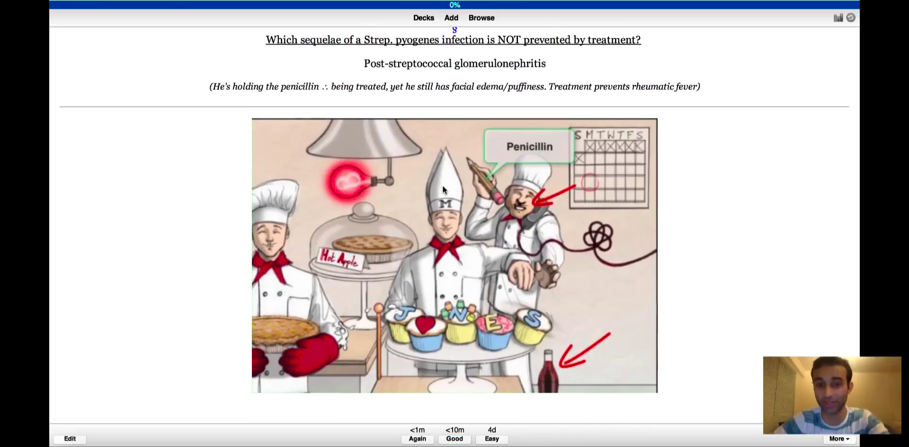
scroll(443, 187, down, 3)
scroll(443, 187, up, 3)
scroll(443, 189, up, 1)
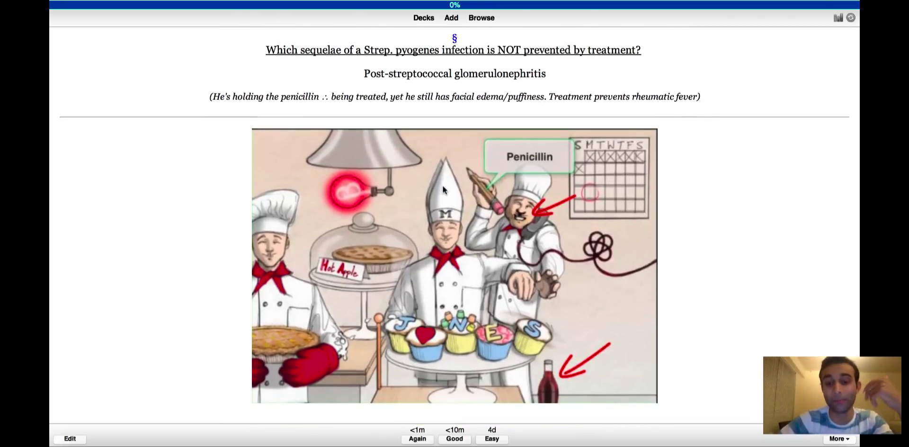
scroll(443, 189, down, 5)
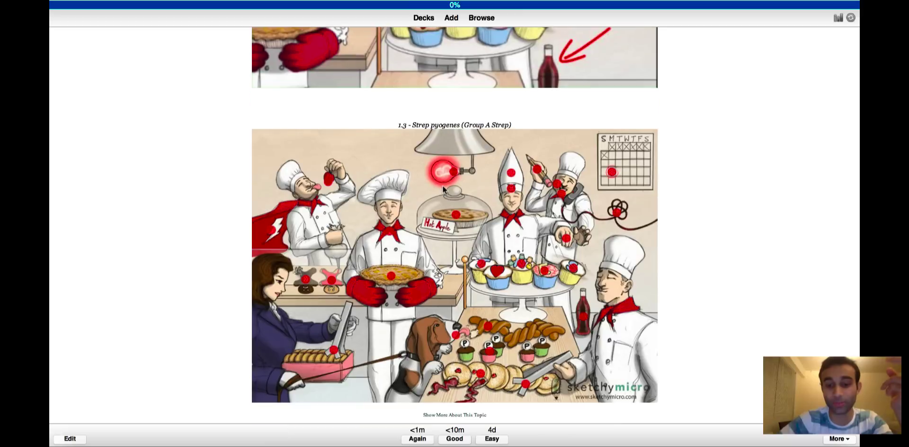
Step: Expand the additional topic notes on the Strep. pyogenes card, read through them, and grade the card Good
click(454, 416)
scroll(455, 420, down, 10)
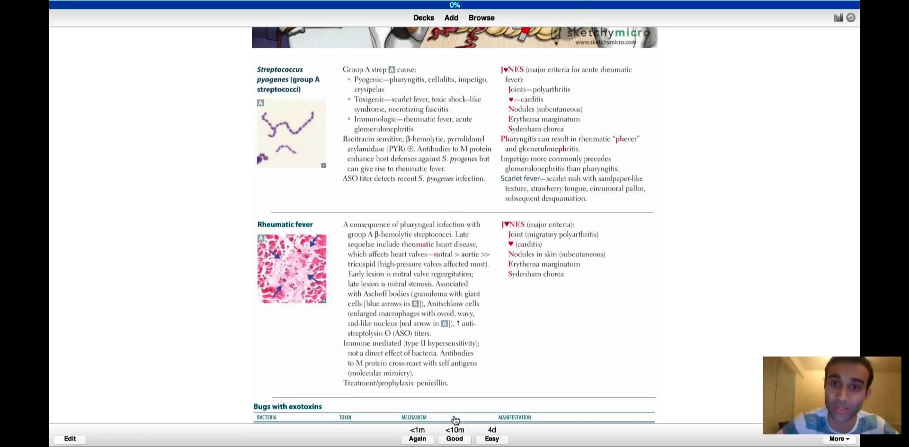
scroll(455, 419, down, 8)
scroll(454, 419, up, 20)
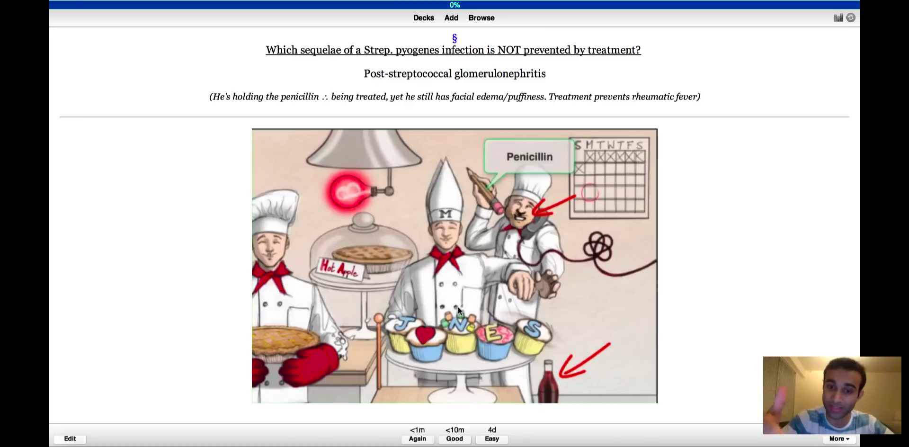
scroll(458, 305, down, 15)
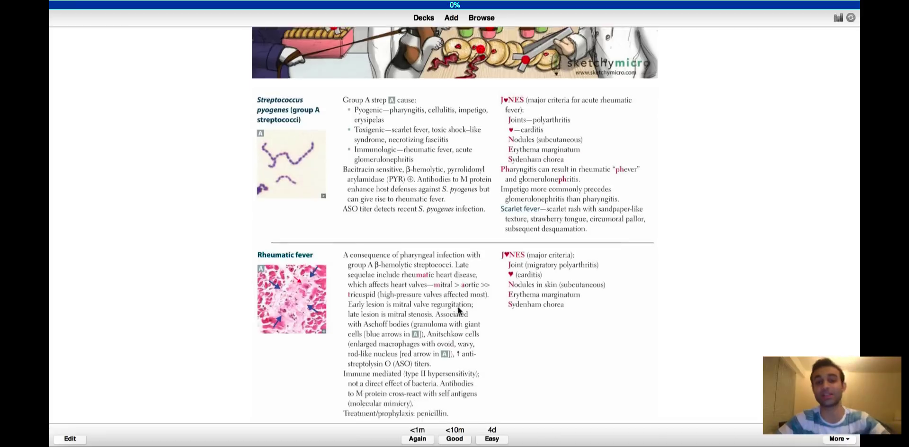
scroll(458, 308, up, 6)
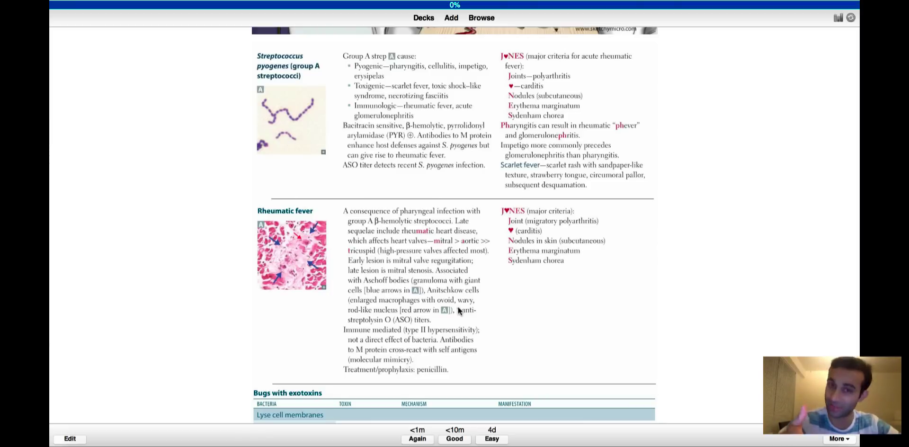
scroll(458, 305, up, 7)
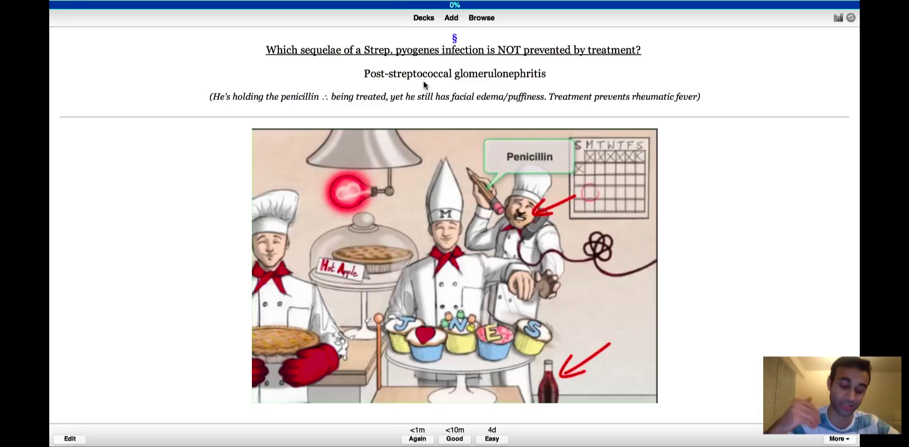
scroll(424, 82, down, 15)
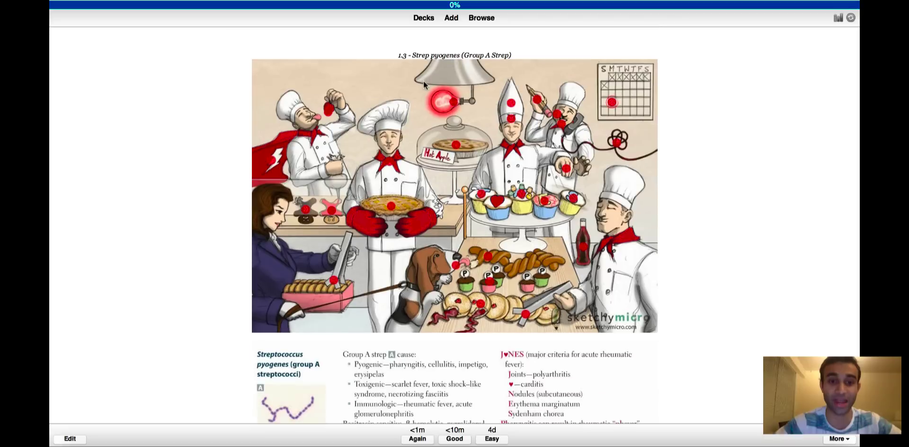
scroll(391, 110, up, 15)
scroll(391, 107, down, 15)
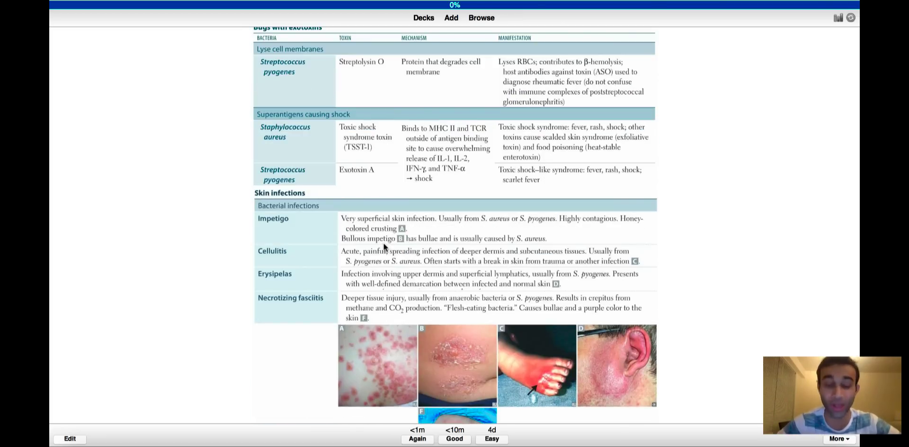
scroll(382, 243, up, 15)
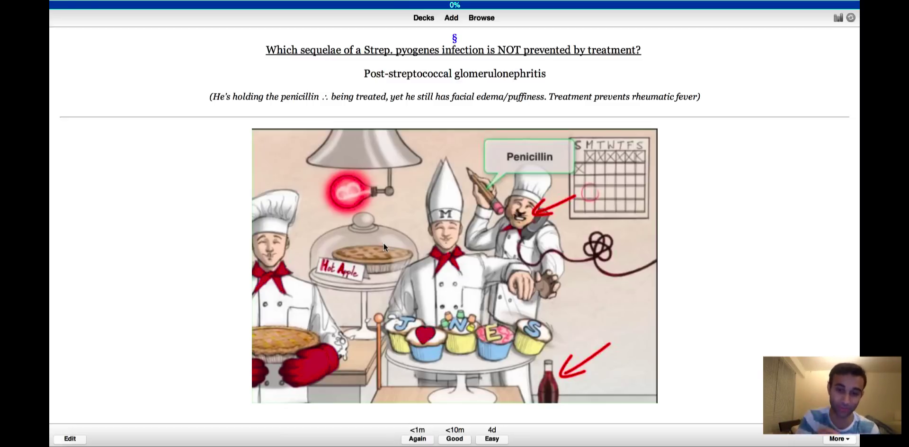
scroll(384, 243, down, 15)
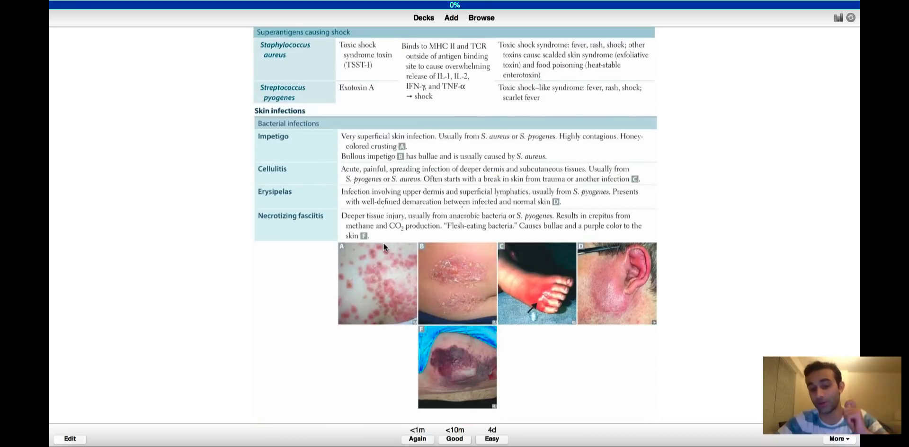
key(space)
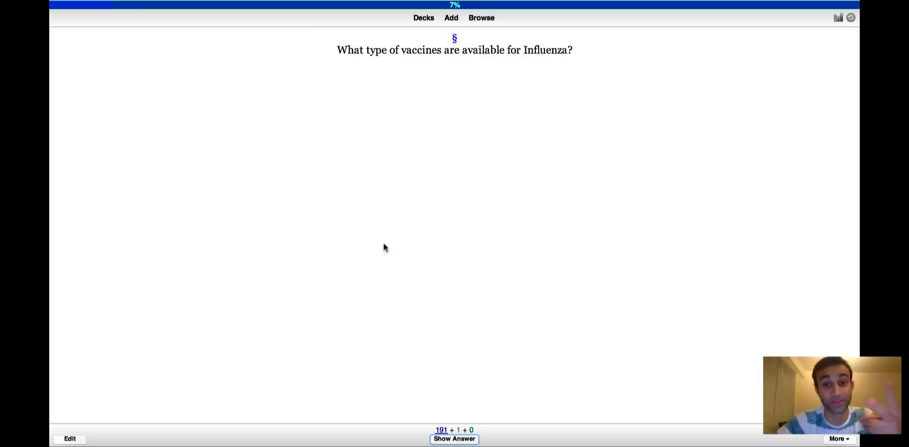
Step: Reveal the Influenza vaccine card's answer, review its images and influenza virus notes, and grade the card Good
key(space)
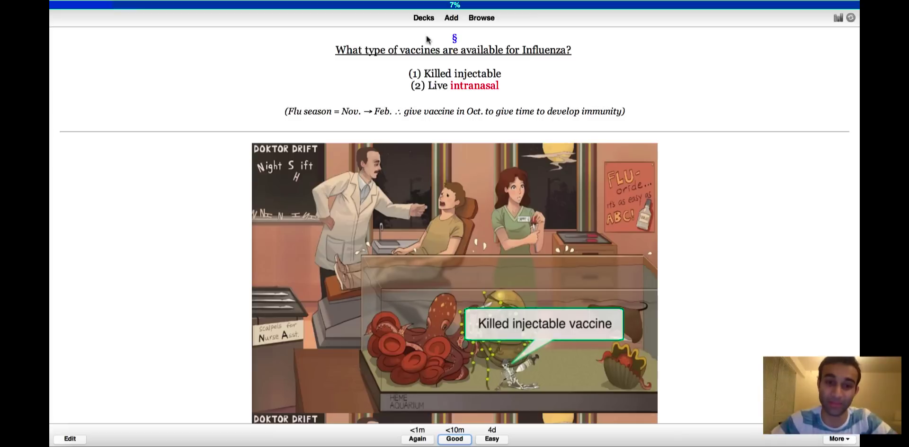
click(509, 94)
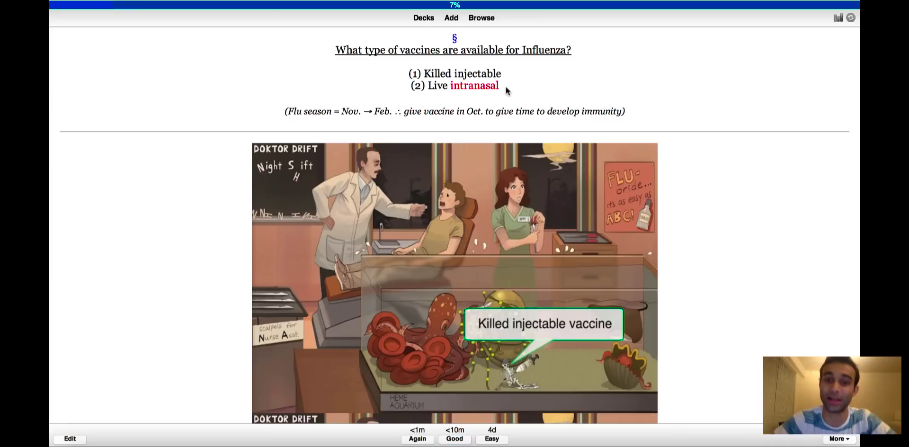
scroll(511, 89, down, 10)
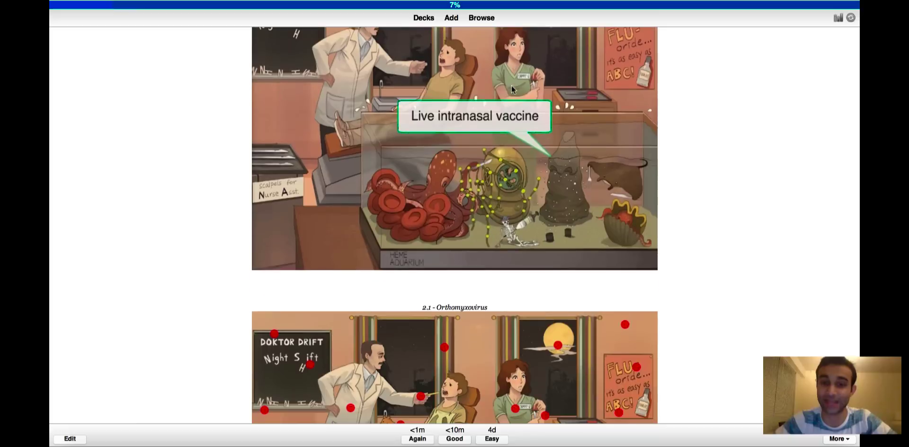
scroll(505, 129, up, 10)
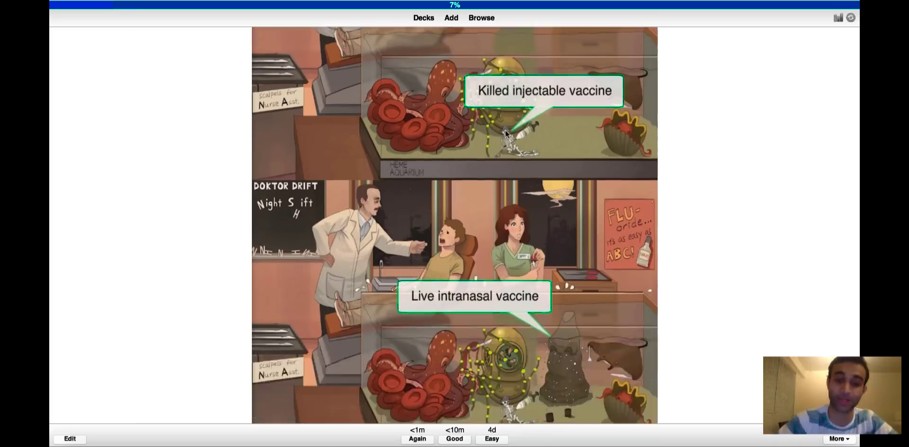
scroll(505, 129, down, 4)
scroll(504, 129, up, 3)
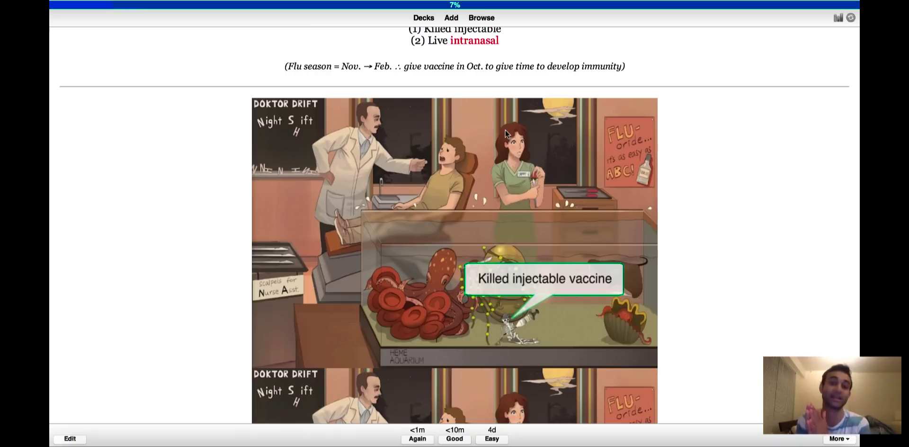
scroll(505, 130, down, 6)
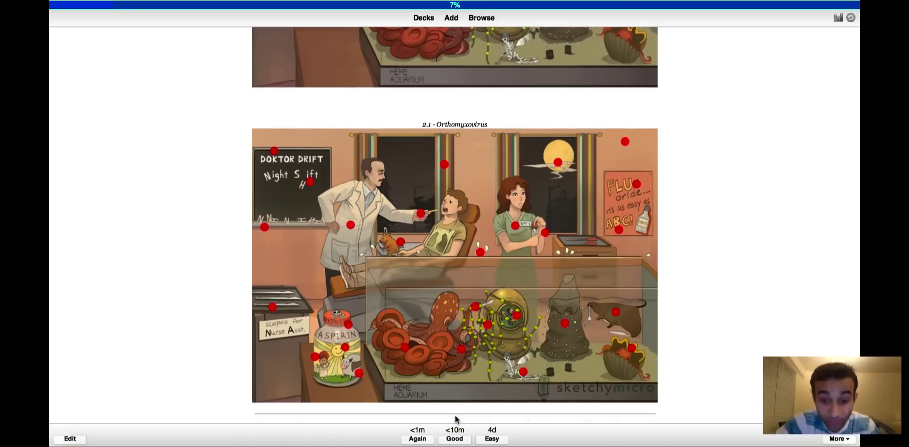
scroll(455, 420, down, 5)
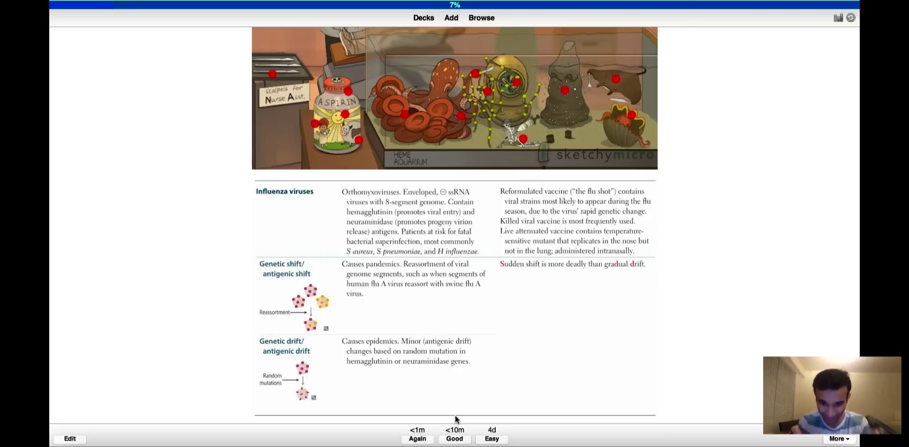
key(space)
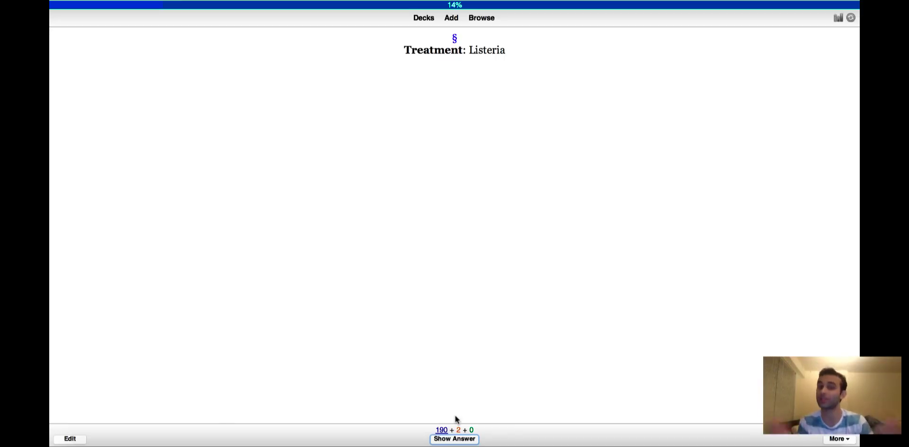
Step: Reveal and grade the Listeria treatment card Good, and show the answer to the CMV CD4 card
key(space)
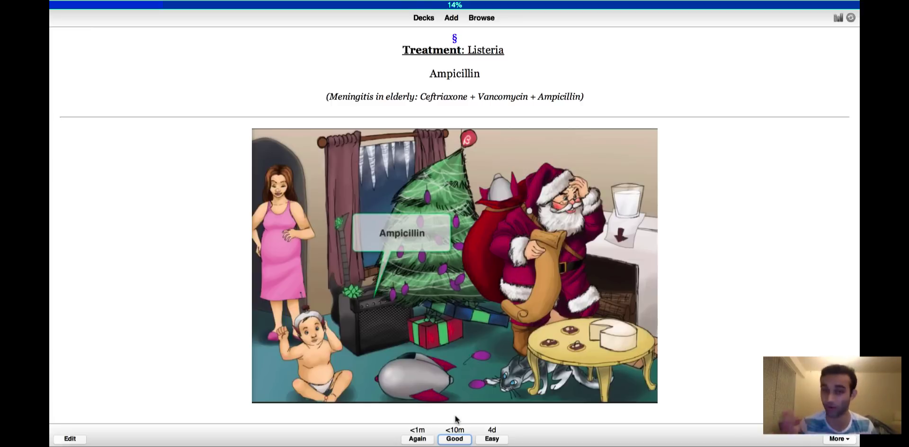
key(space)
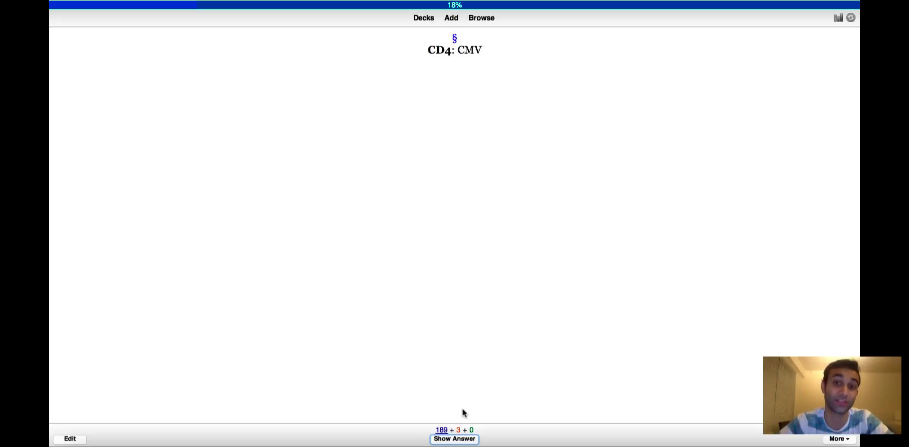
key(space)
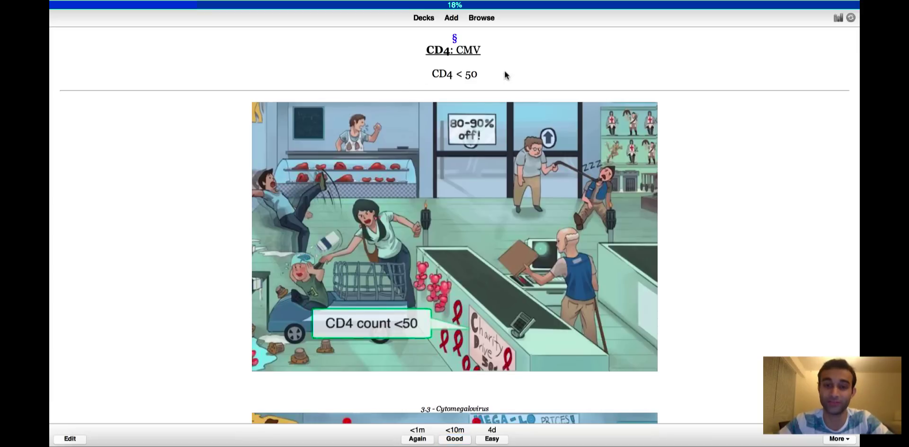
Step: Examine the CMV CD4 card's Sketchy images and the full Cytomegalovirus scene below the answer
scroll(504, 71, down, 6)
scroll(505, 72, up, 6)
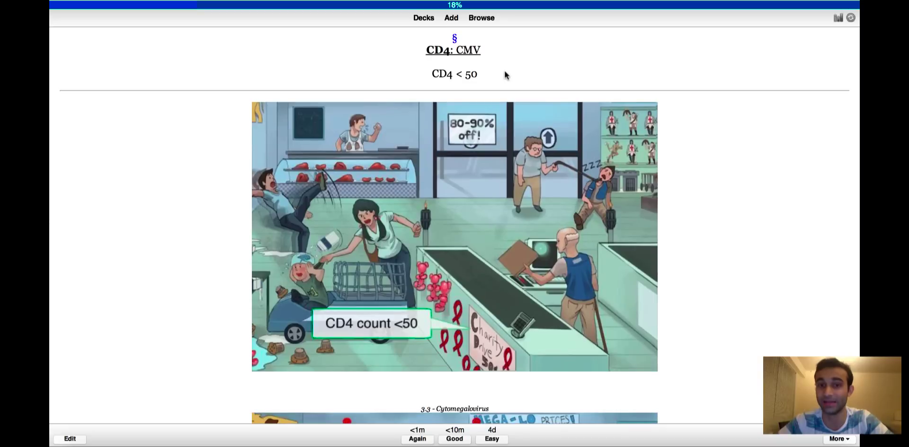
scroll(485, 106, down, 6)
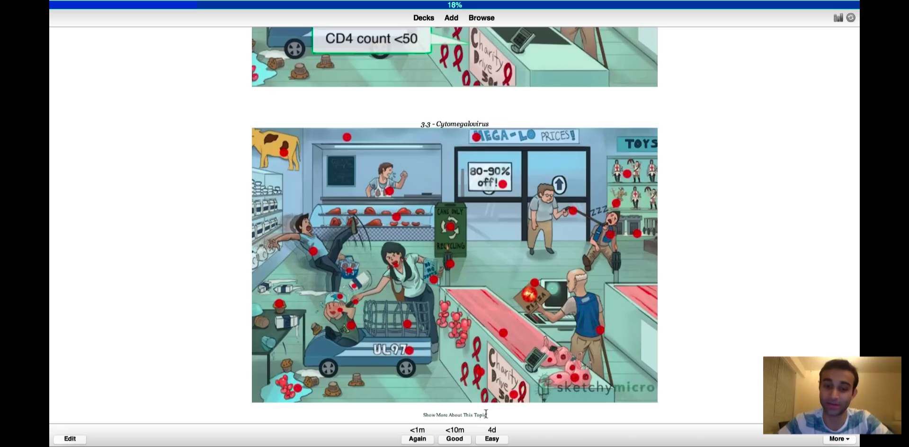
scroll(475, 414, down, 10)
scroll(475, 411, up, 15)
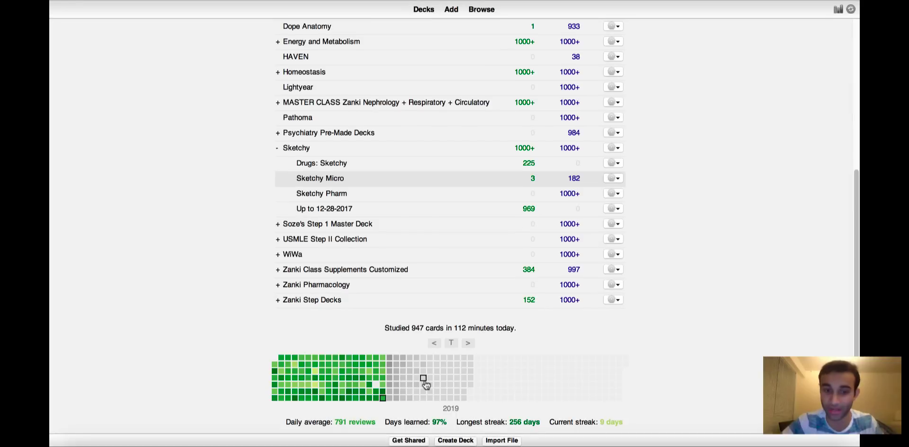
Step: Start studying the Sketchy Pharm deck, reveal the gastric HCl secretion card's answer and image, and grade the card Good
key(d)
click(313, 195)
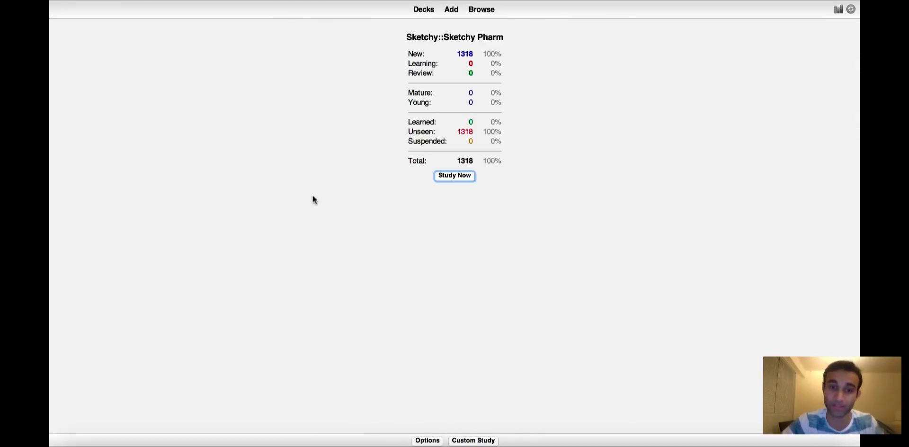
click(435, 181)
key(space)
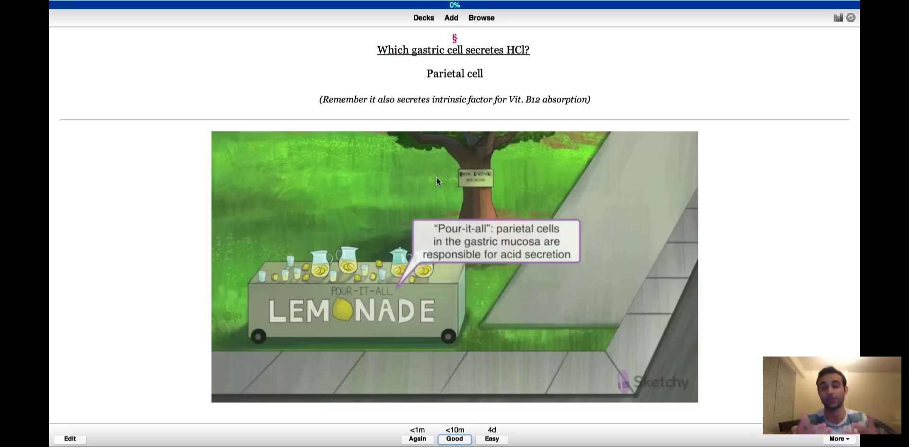
scroll(436, 177, down, 5)
key(space)
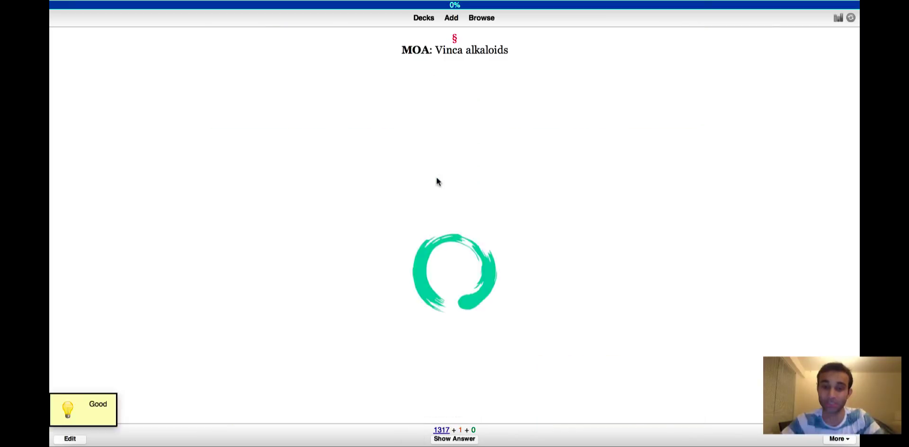
Step: Reveal the Vinca alkaloids MOA card's answer, review its Sketchy images, and expand and read its additional topic notes
key(space)
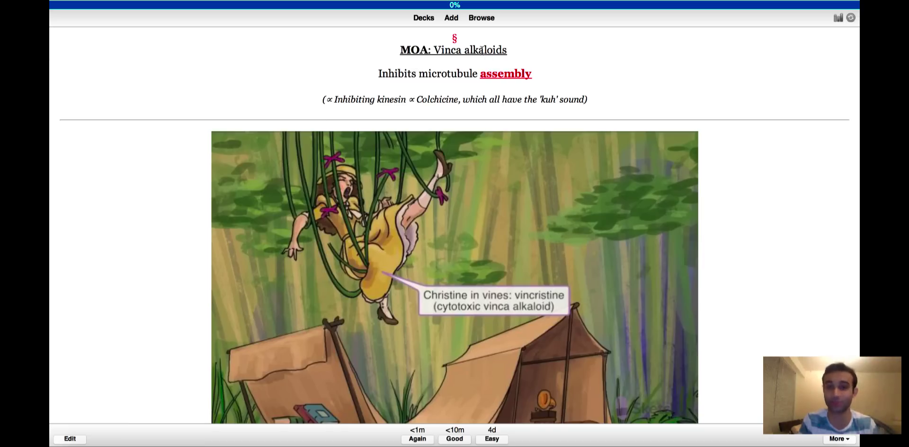
scroll(471, 86, down, 20)
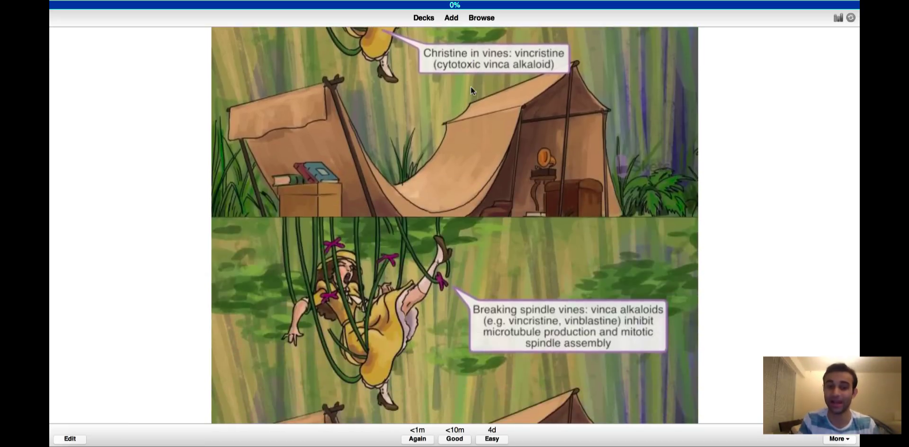
scroll(473, 155, up, 15)
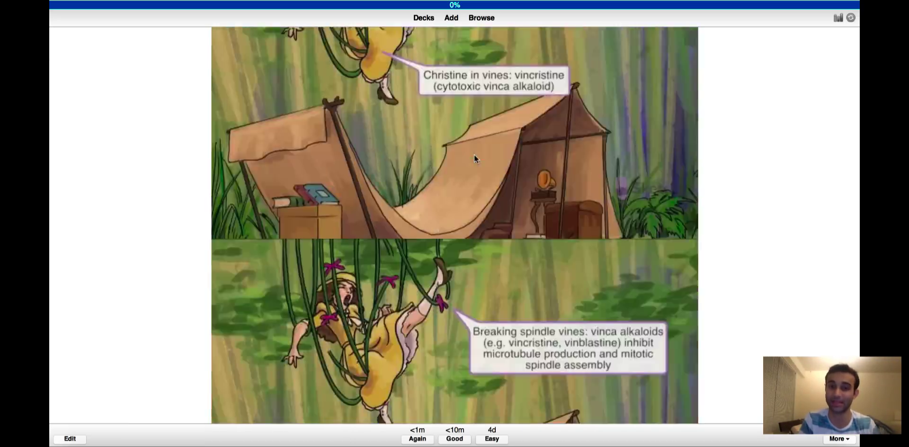
scroll(473, 155, down, 15)
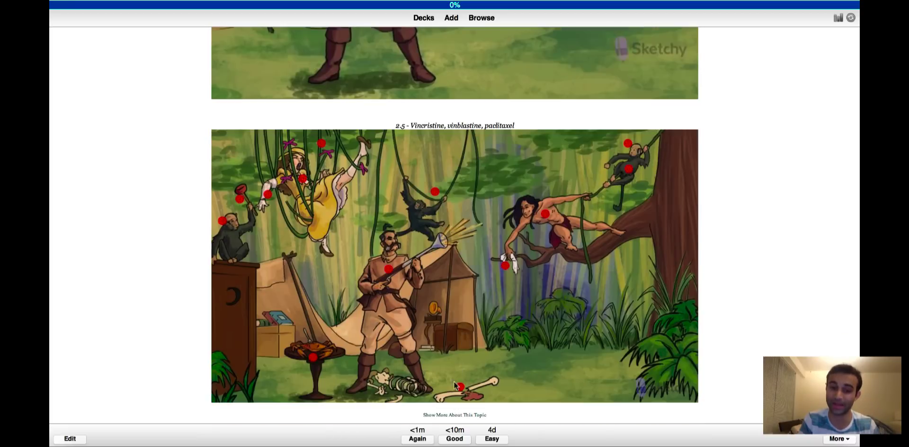
click(454, 415)
scroll(455, 416, down, 8)
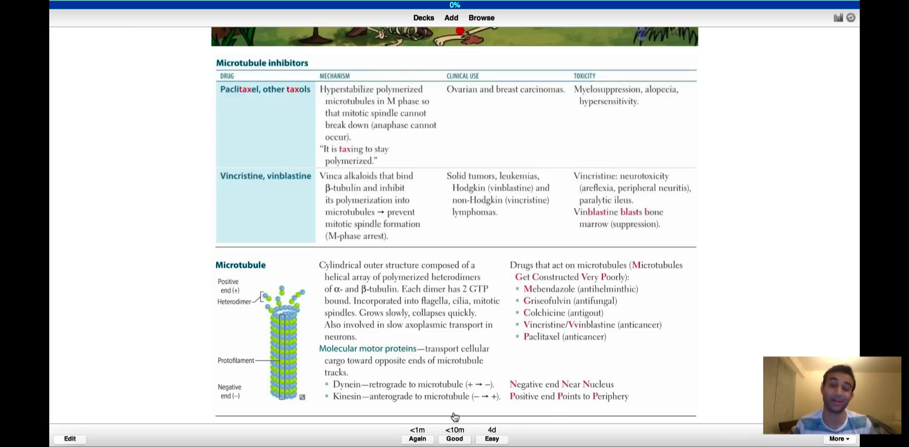
scroll(424, 274, up, 20)
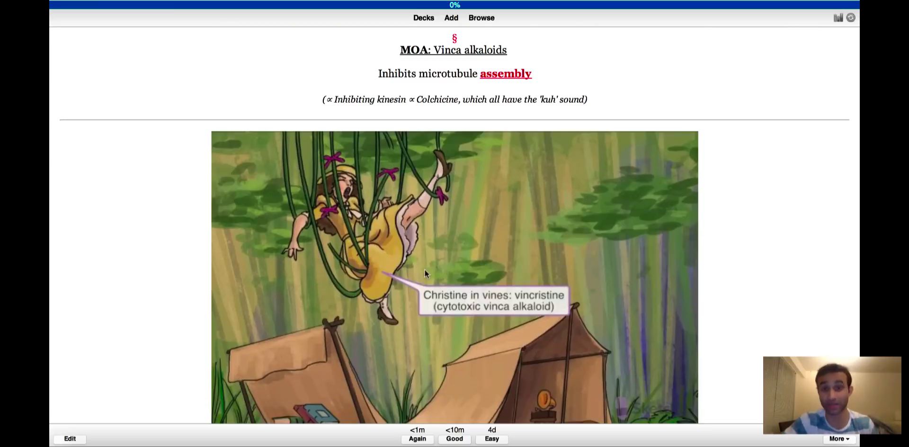
Step: Return to the deck list, expand Pre-Clinical under 1 LEGEND, and open the MASTER SKETCHY deck overview
click(428, 21)
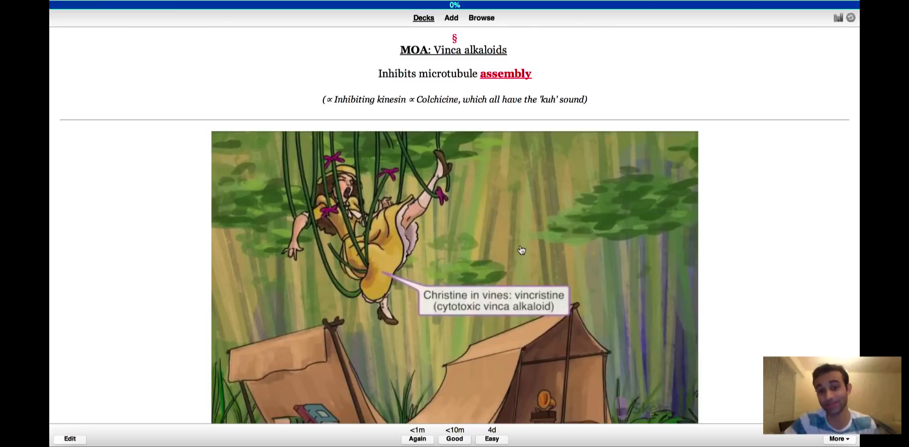
scroll(436, 191, up, 5)
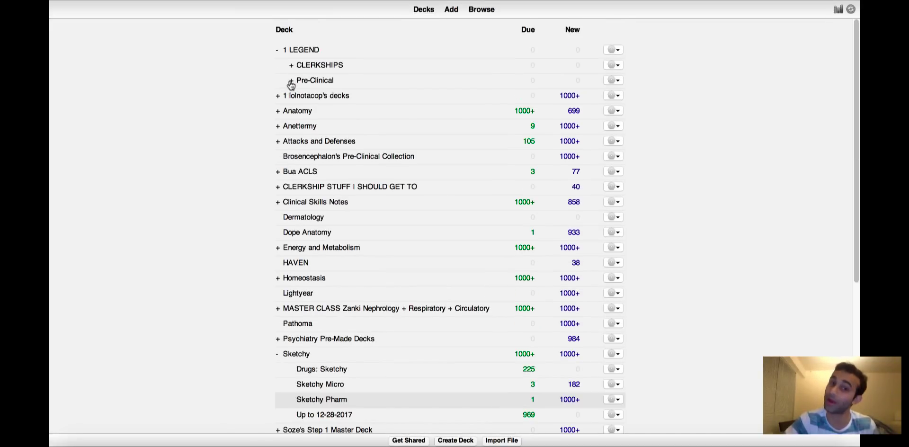
click(291, 81)
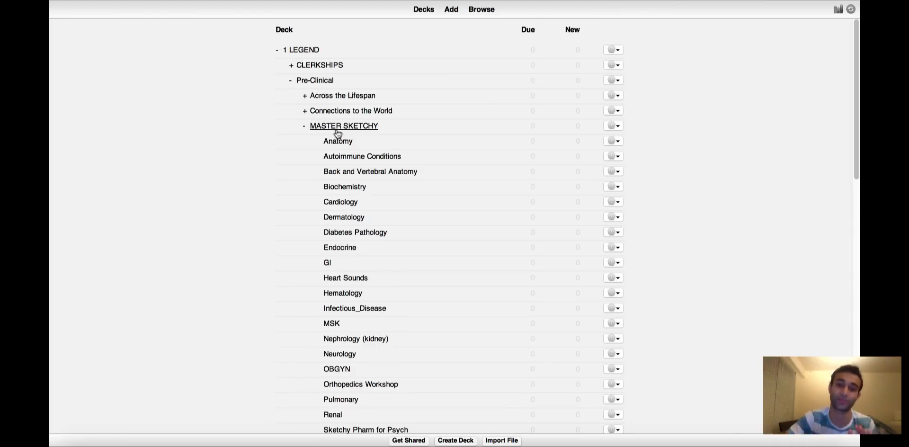
click(338, 129)
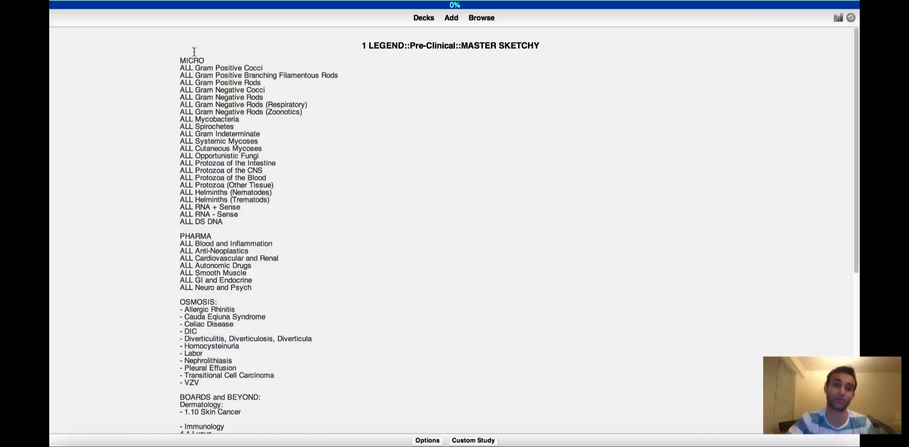
Step: Examine the MASTER SKETCHY description, highlighting the MICRO, PHARMA, and BOARDS and BEYOND topic lists
drag(182, 59, 249, 226)
drag(178, 235, 274, 286)
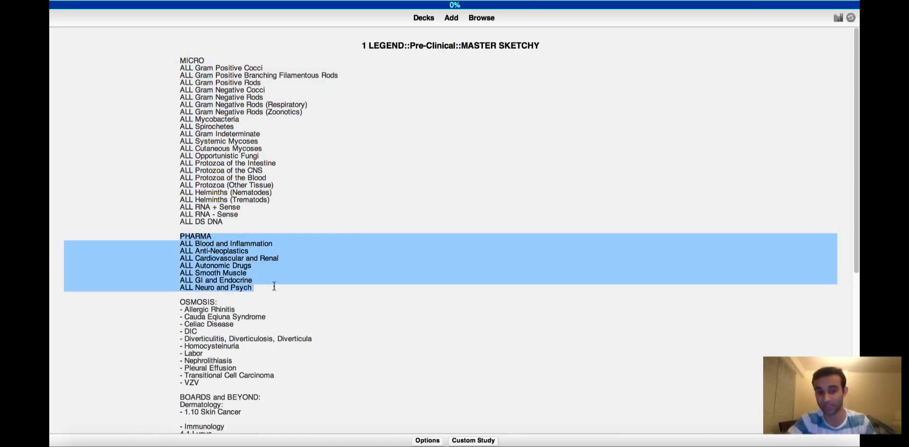
scroll(274, 286, down, 5)
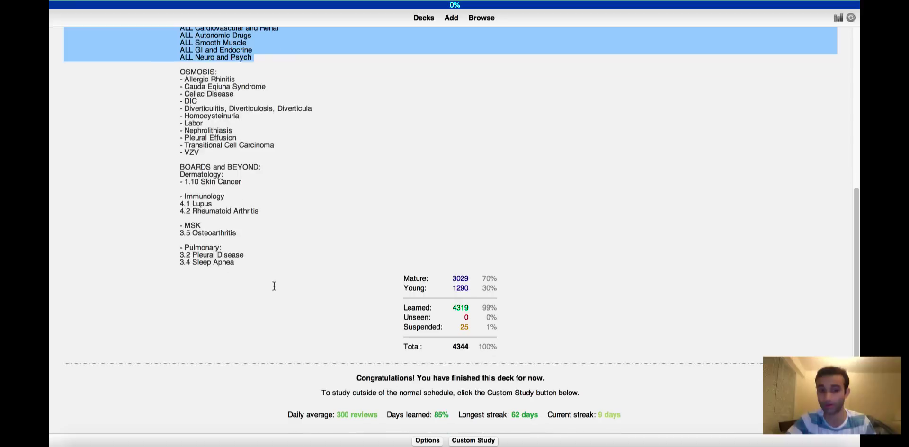
click(462, 383)
drag(204, 171, 250, 196)
click(196, 211)
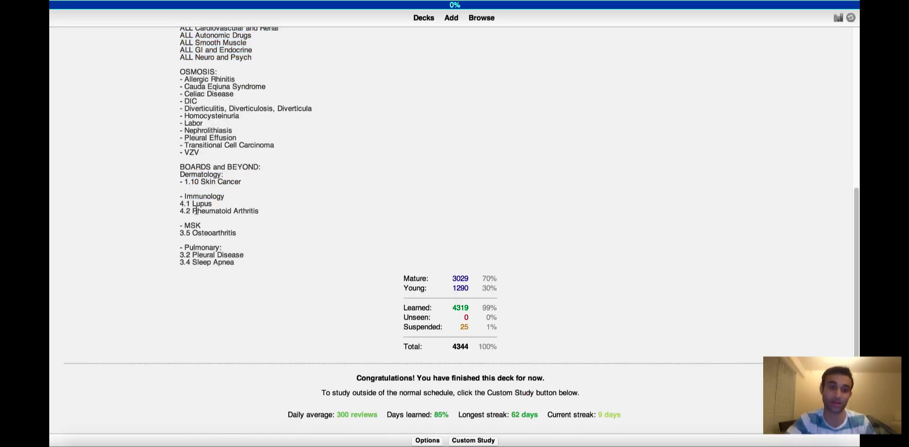
drag(196, 211, 289, 234)
click(288, 236)
Step: Review the MASTER SKETCHY deck's card statistics and study status, highlighting the text about studying outside the normal schedule
scroll(489, 71, up, 2)
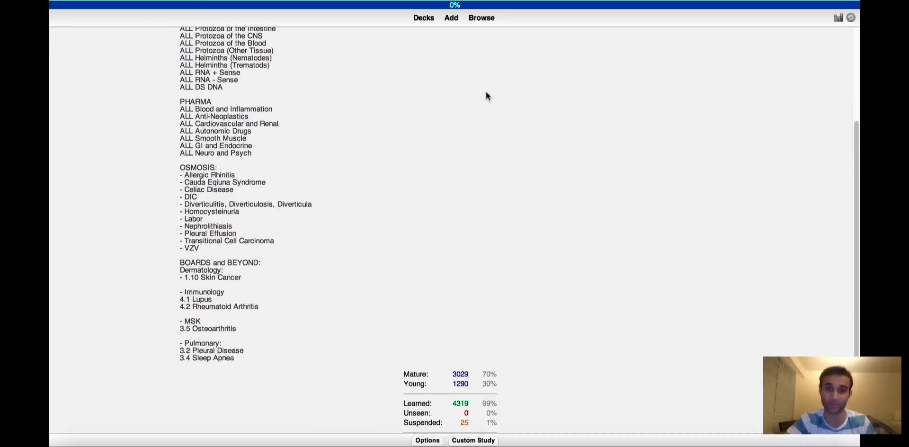
scroll(486, 93, up, 1)
scroll(470, 313, down, 3)
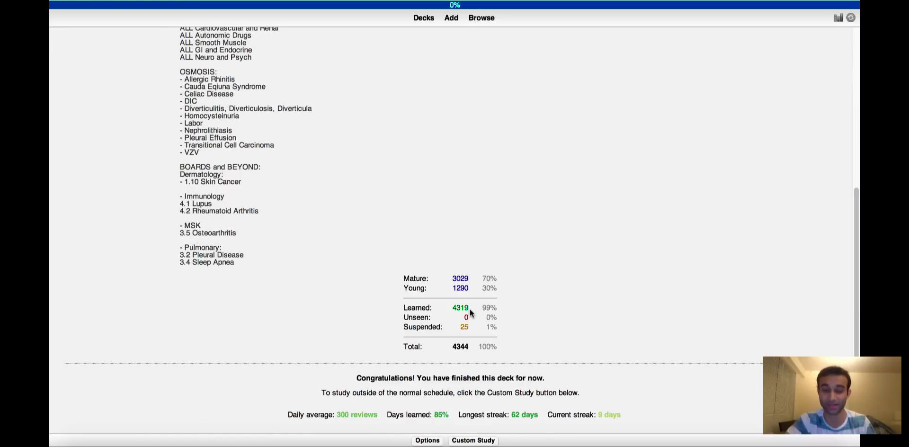
drag(451, 384, 581, 393)
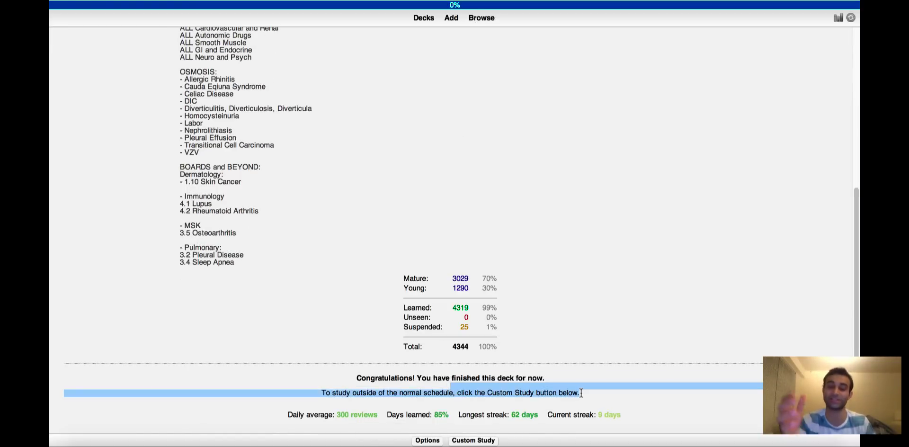
scroll(582, 392, up, 6)
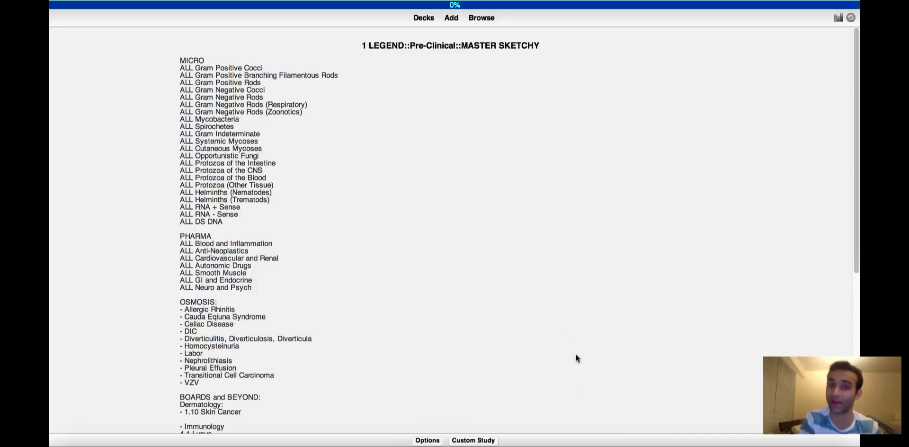
Step: Start studying the Drugs: Sketchy deck, reveal the Methicillin derivatives infections card's answer, and look over its Sketchy images
click(423, 19)
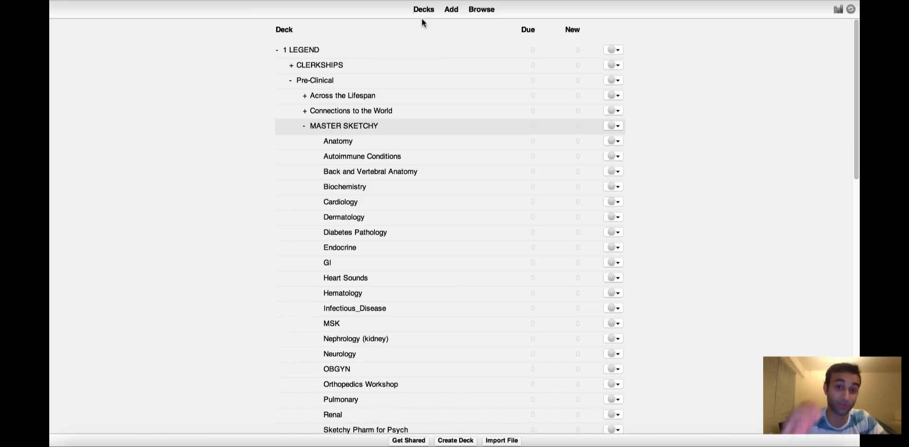
scroll(411, 130, down, 15)
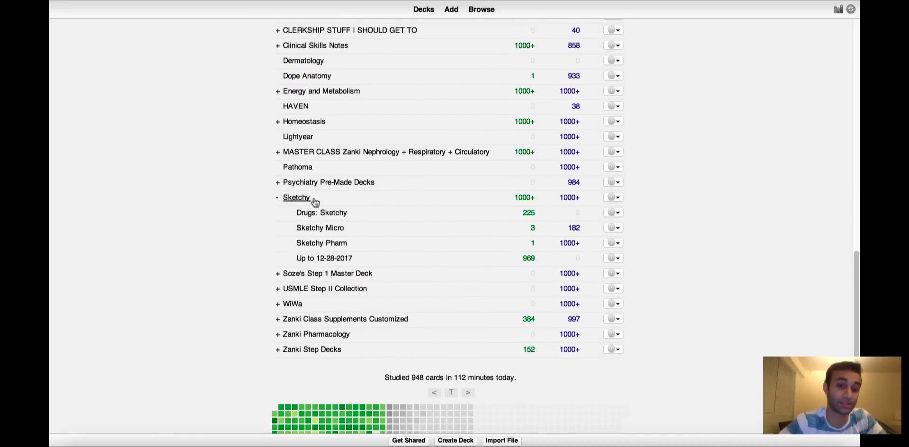
click(312, 209)
click(463, 184)
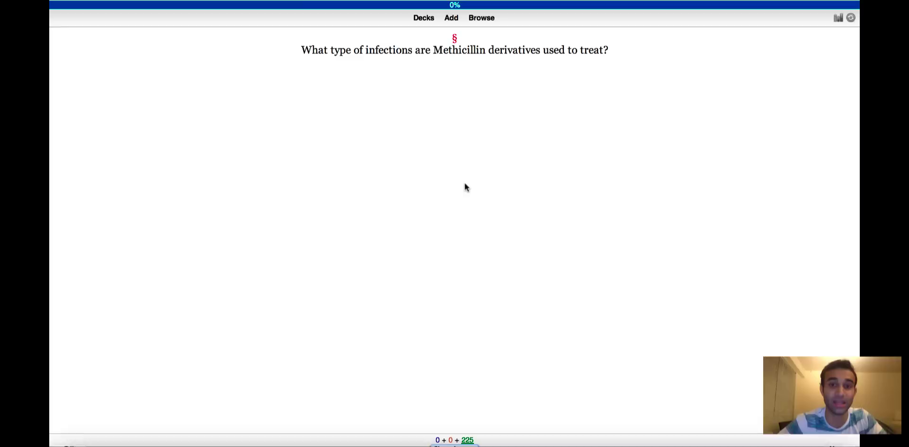
key(space)
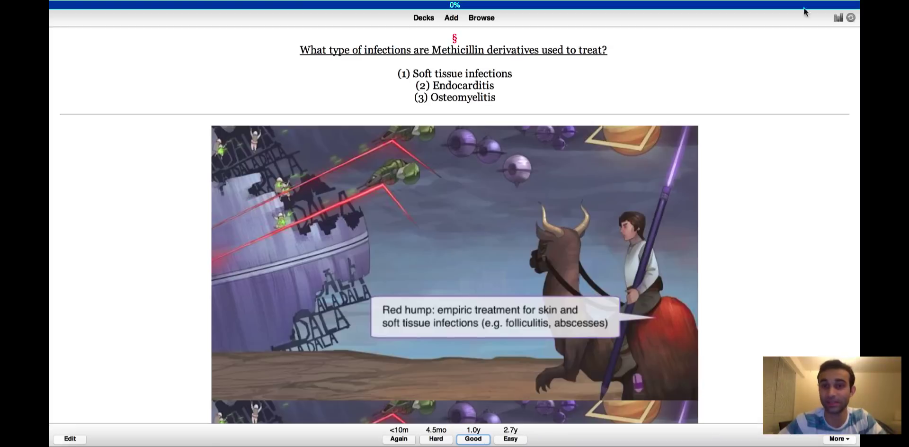
scroll(543, 353, down, 8)
scroll(543, 349, up, 8)
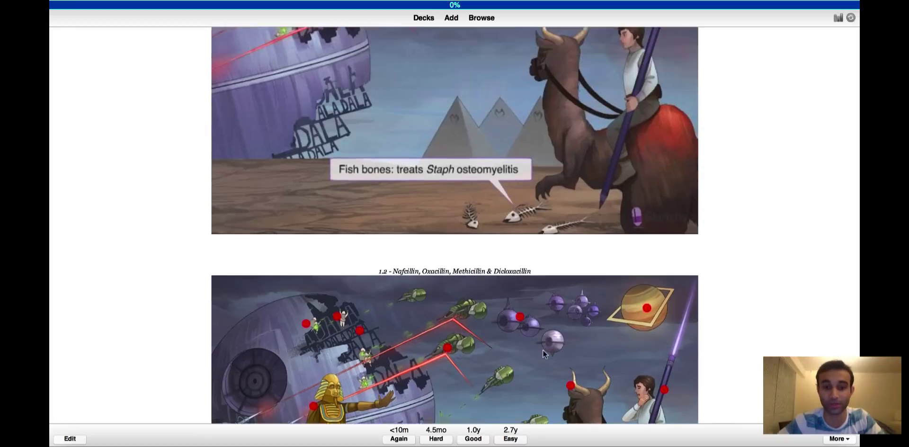
Step: Open the Methicillin card's note for editing, examine its numbered Extra question, answer and image fields, and close the editor
click(62, 439)
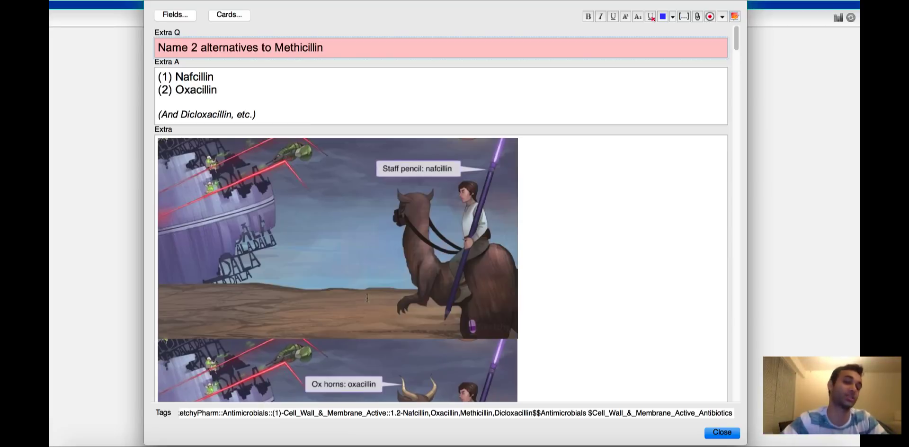
scroll(365, 197, down, 20)
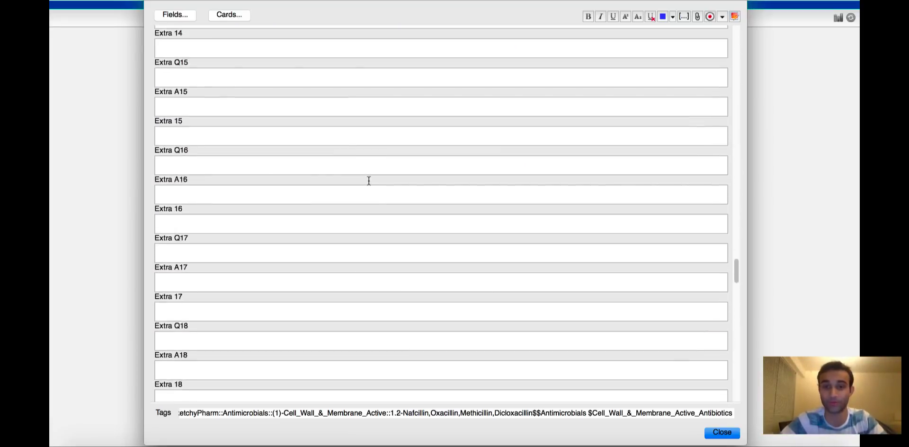
scroll(369, 180, up, 20)
scroll(369, 180, down, 6)
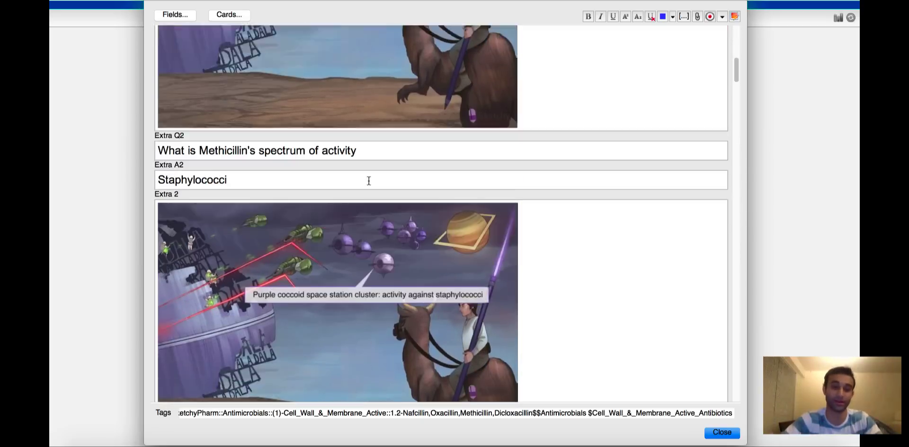
scroll(368, 180, down, 8)
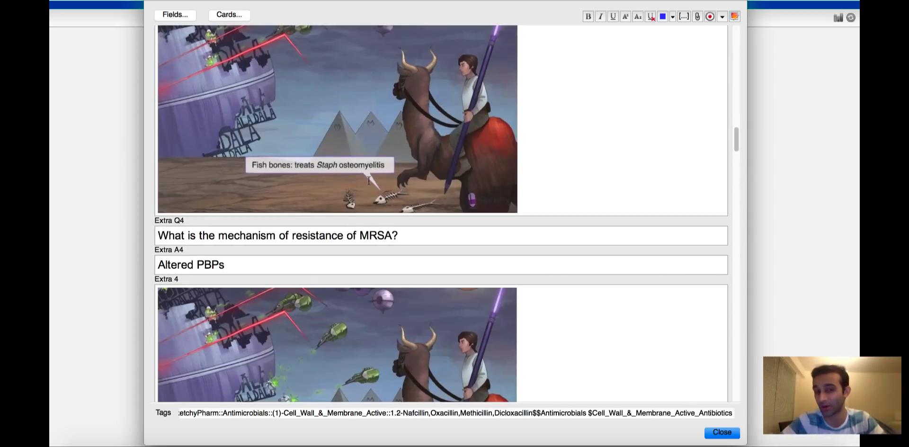
key(Escape)
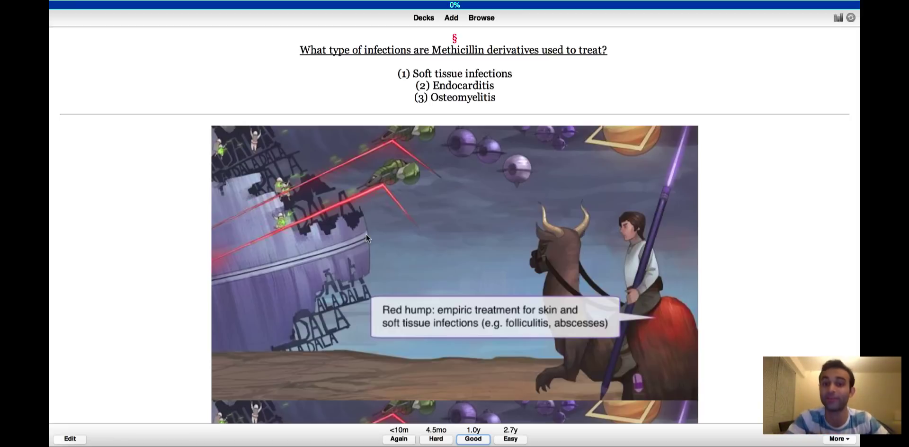
Step: Expand the additional topic notes below the Nafcillin, Oxacillin, Methicillin & Dicloxacillin scene on the Methicillin derivatives card
scroll(366, 234, down, 10)
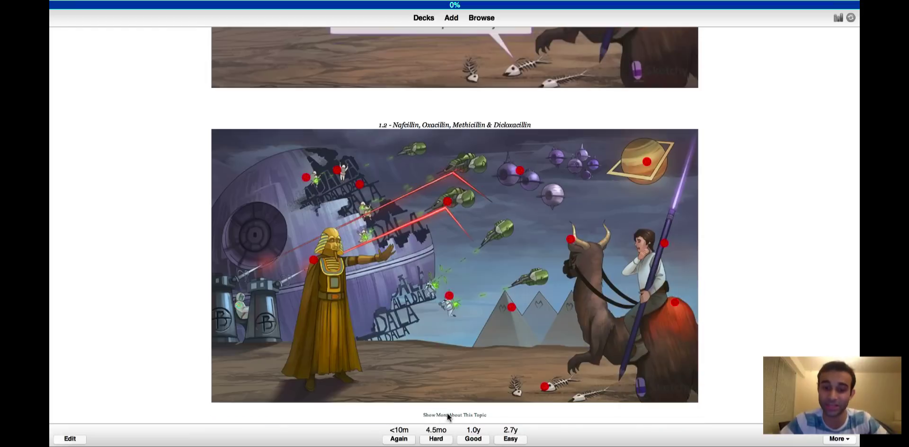
click(447, 415)
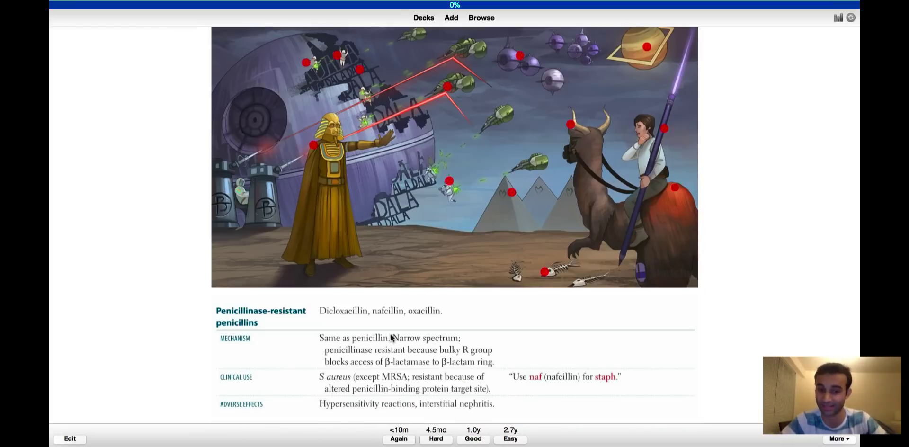